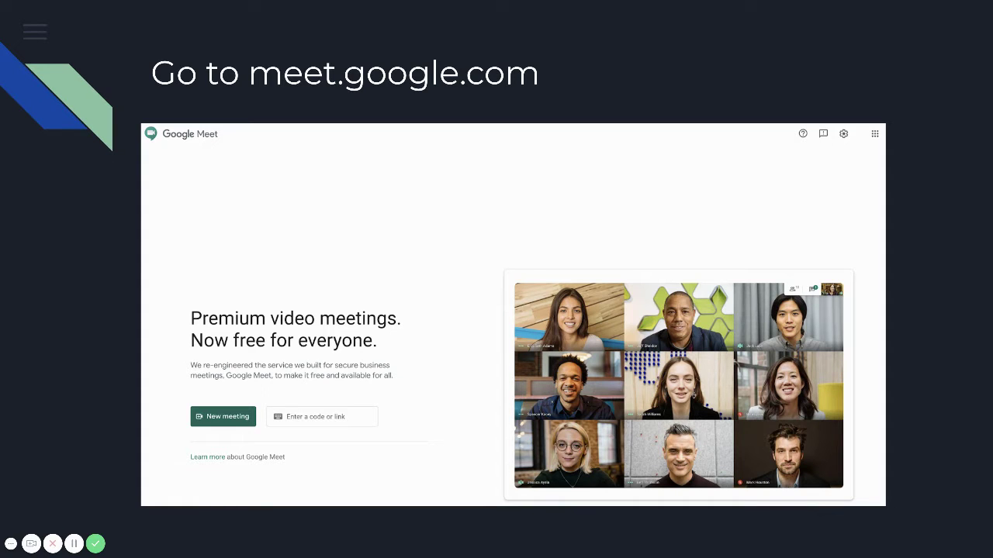
Exit the slideshow, go to the Google Meet home page, and view its audio settings before closing them.
key(Escape)
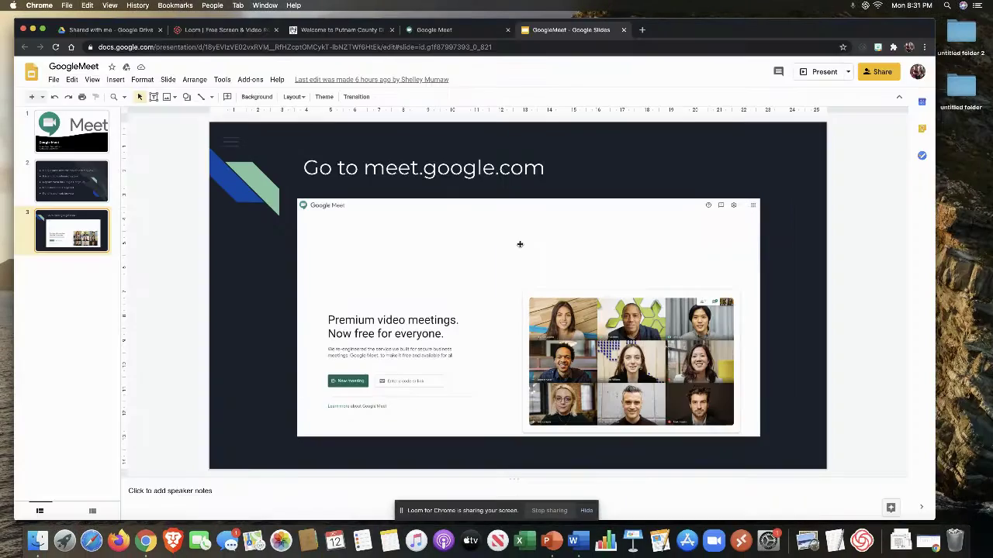
click(463, 31)
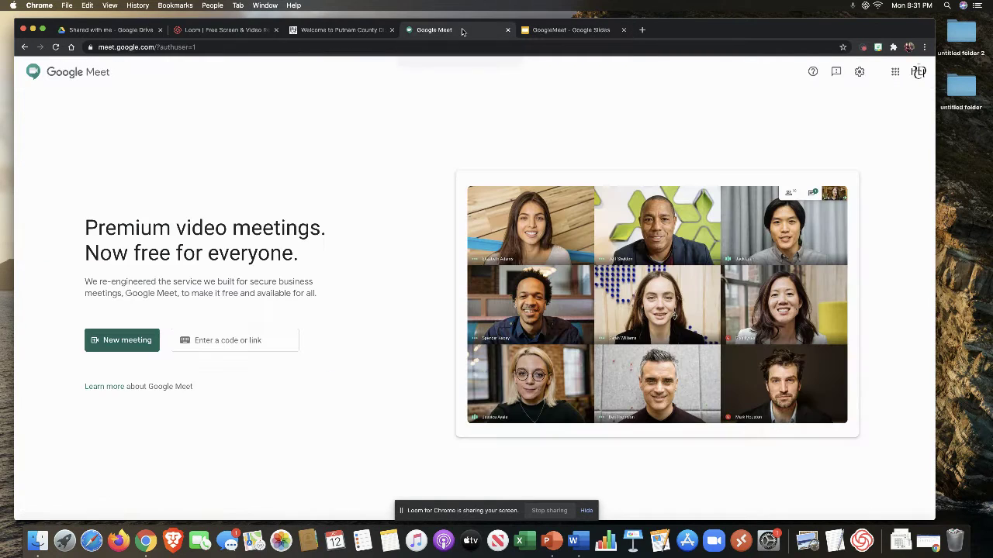
click(861, 73)
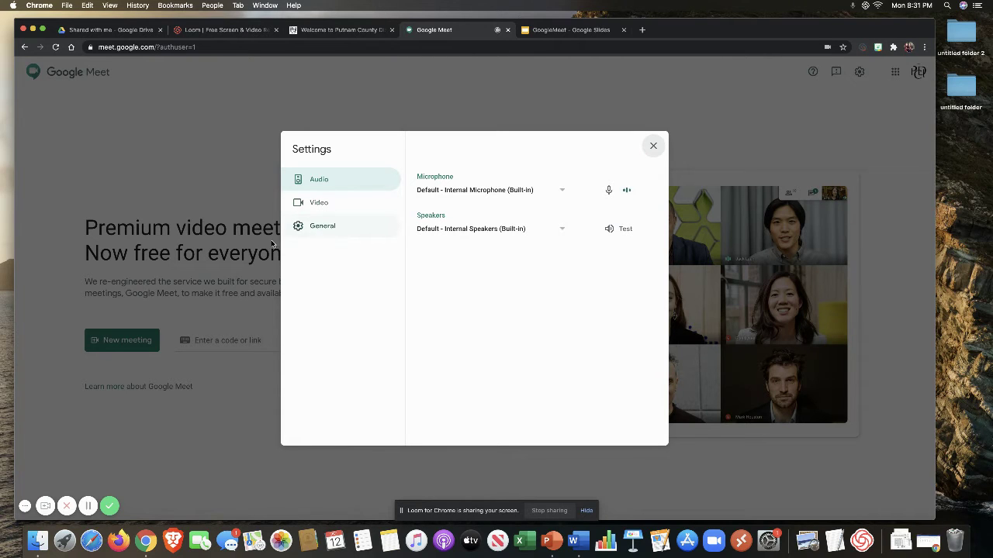
click(654, 147)
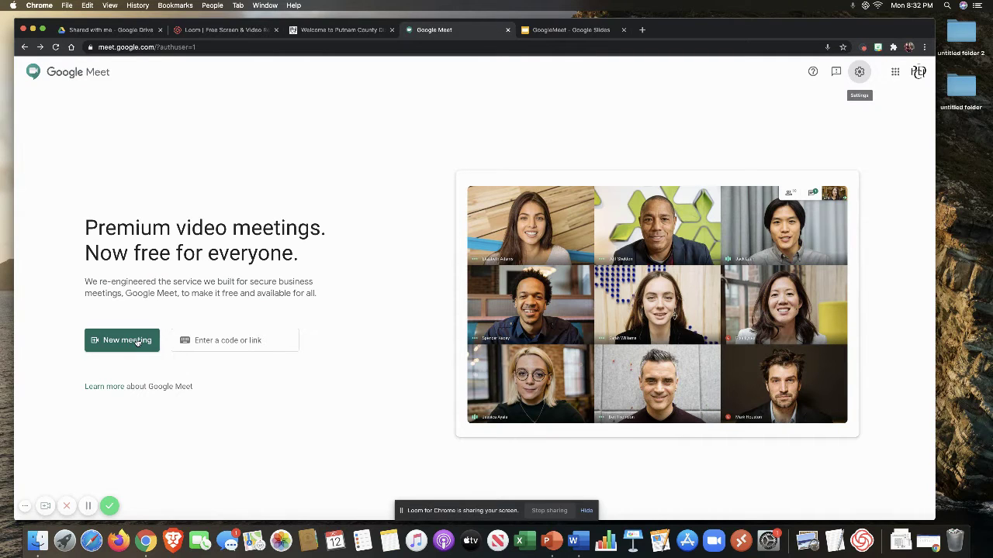
Generate a shareable link for a new meeting and close the link dialog.
click(137, 342)
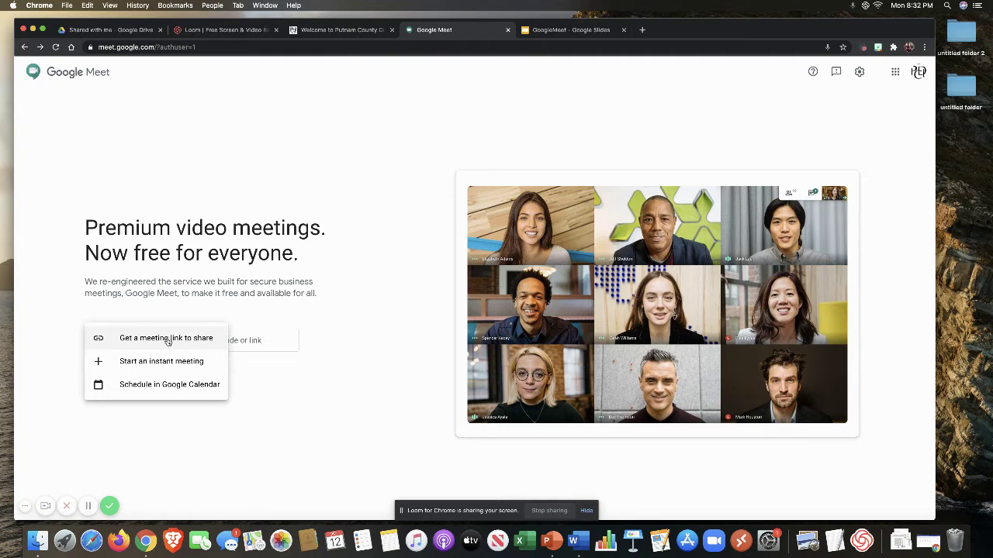
click(167, 340)
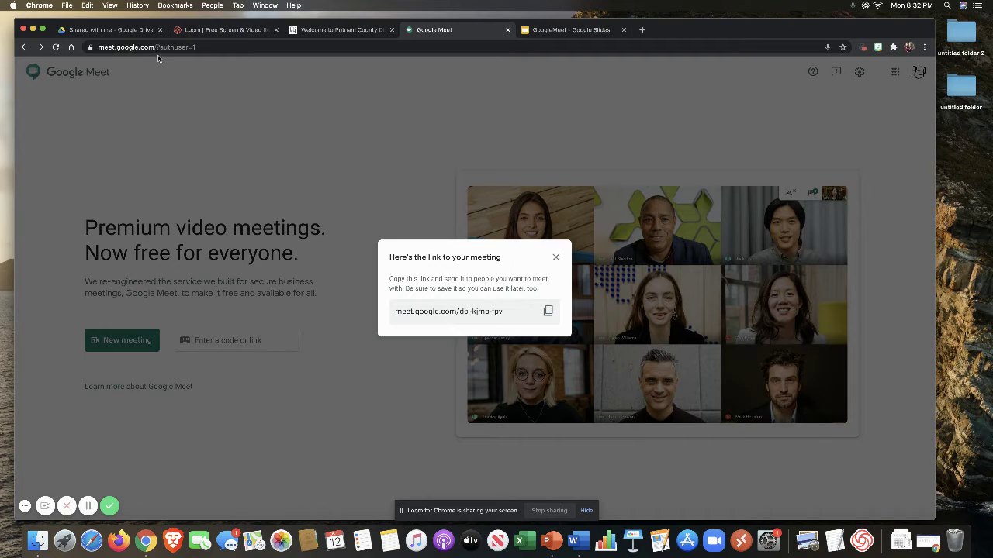
click(557, 257)
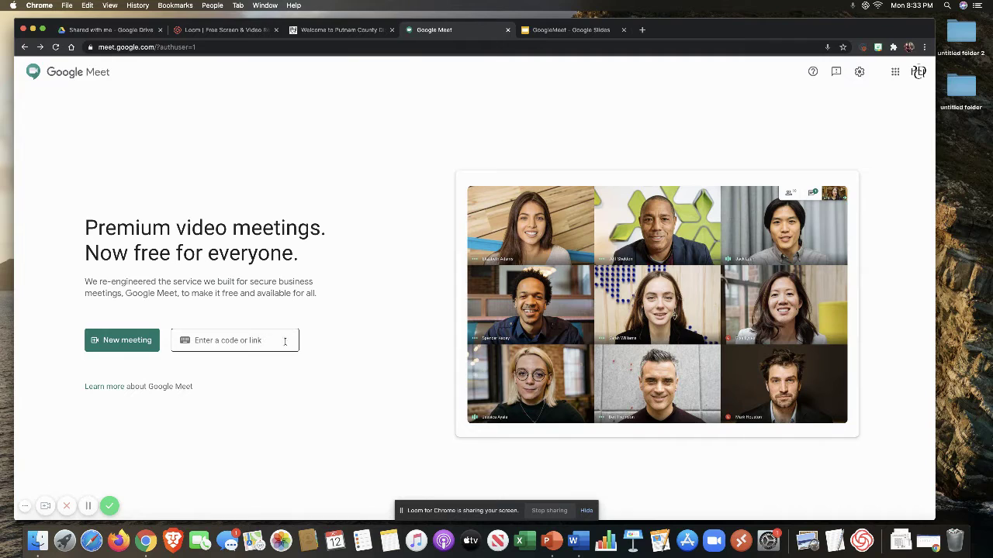
Open a new Google Calendar event for scheduling a meeting, and return to Google Meet.
click(124, 342)
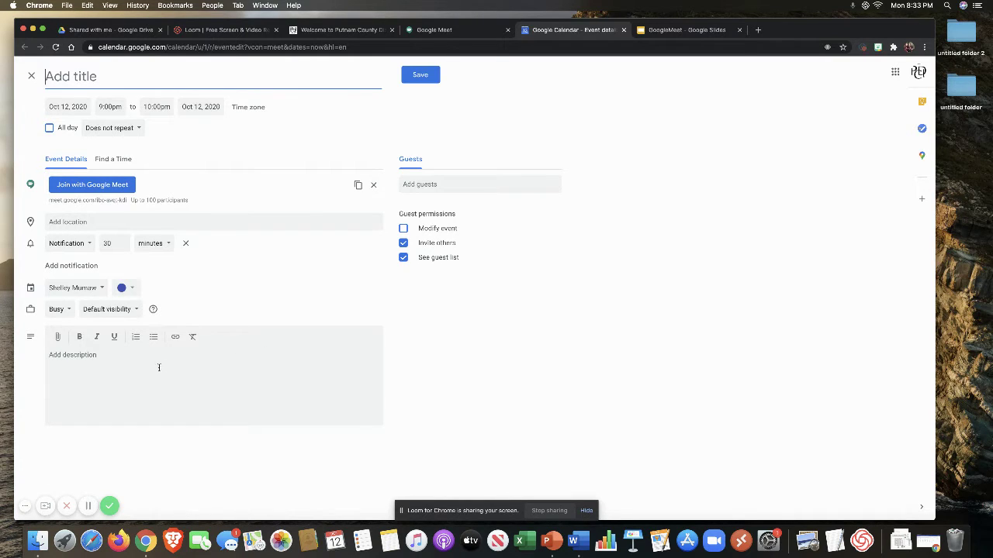
click(440, 31)
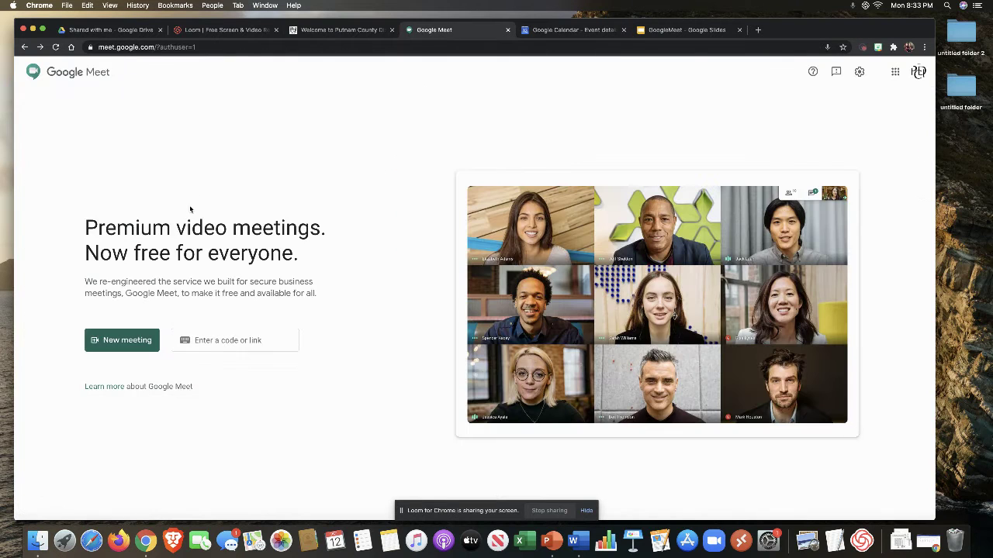
Create an instant meeting and blur the camera background in the preview.
click(125, 341)
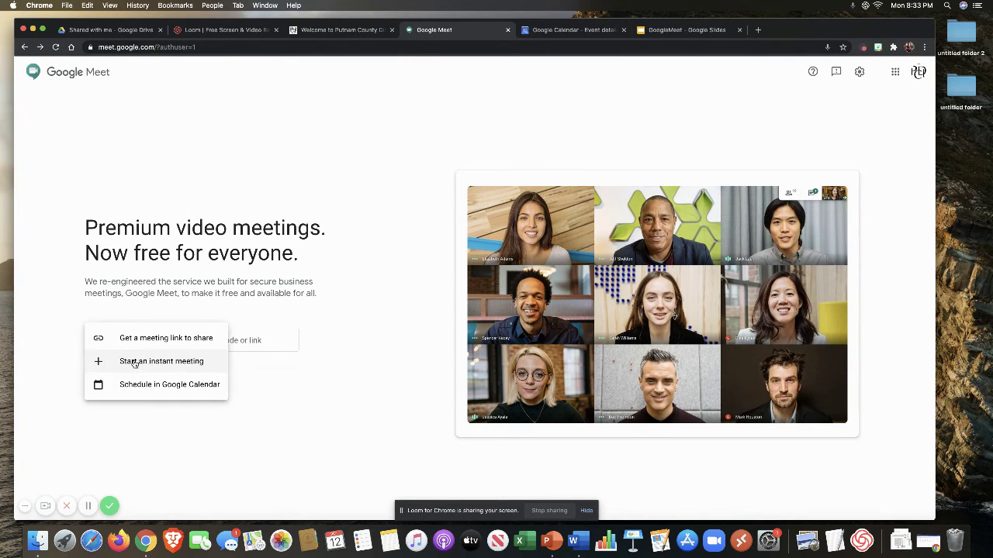
click(135, 362)
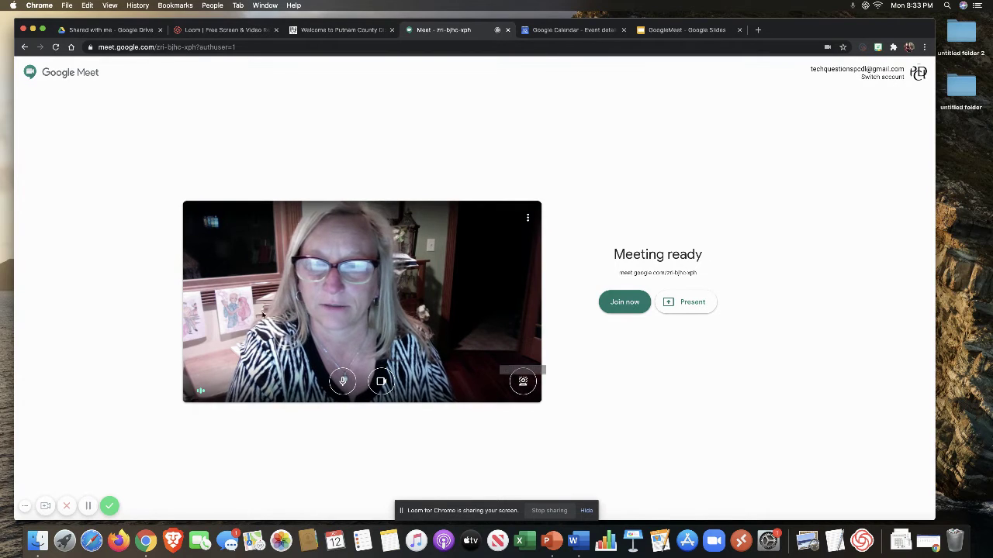
click(522, 381)
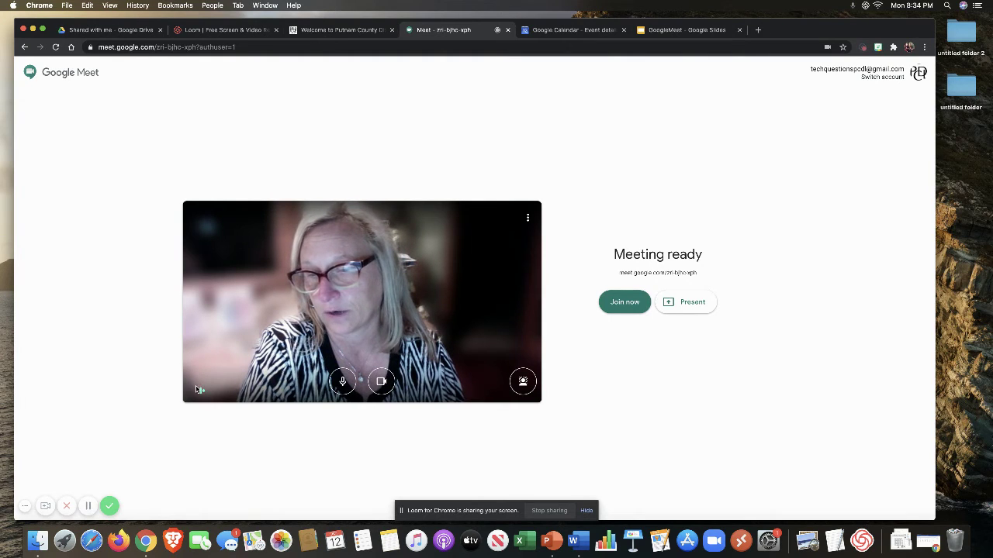
Try muting and unmuting the microphone and toggling the camera in the meeting preview.
click(344, 382)
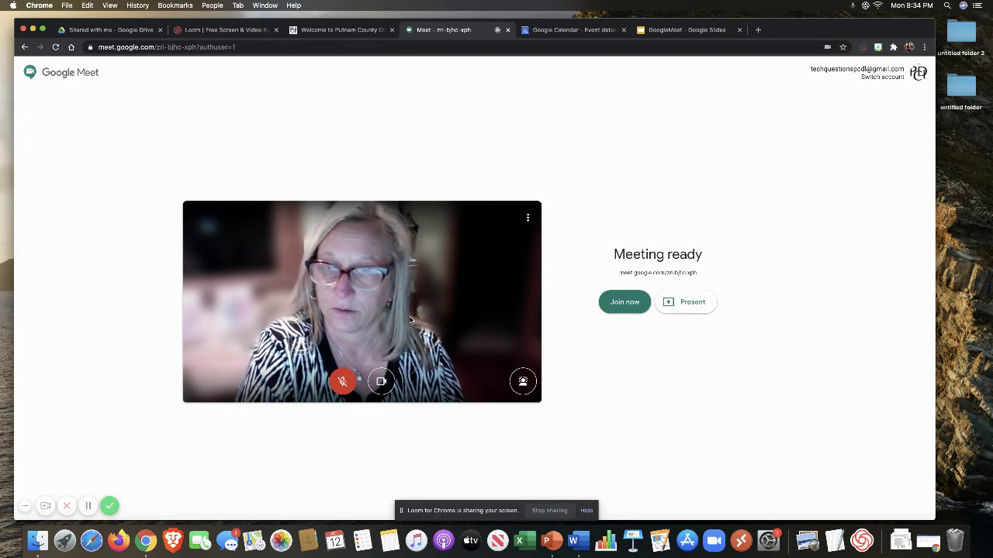
click(342, 382)
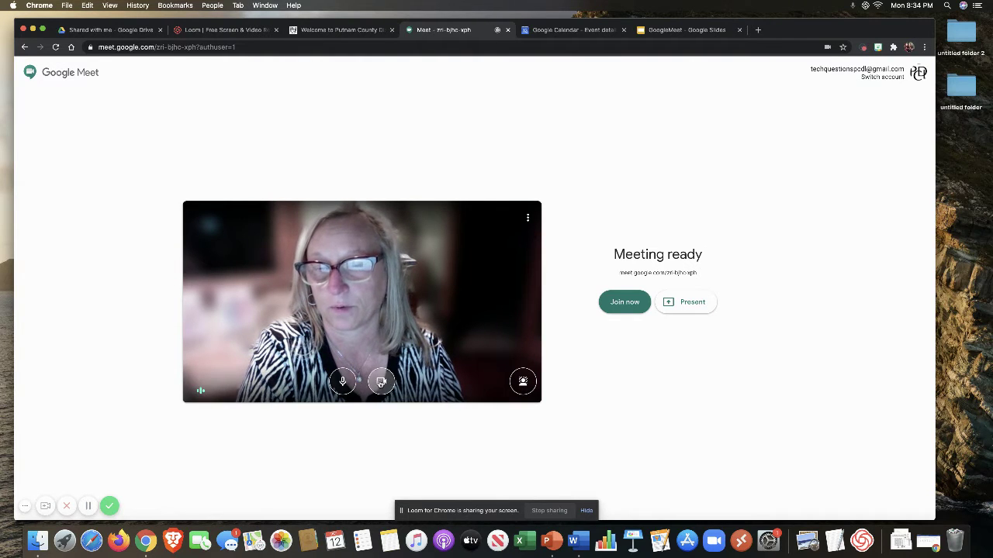
click(381, 383)
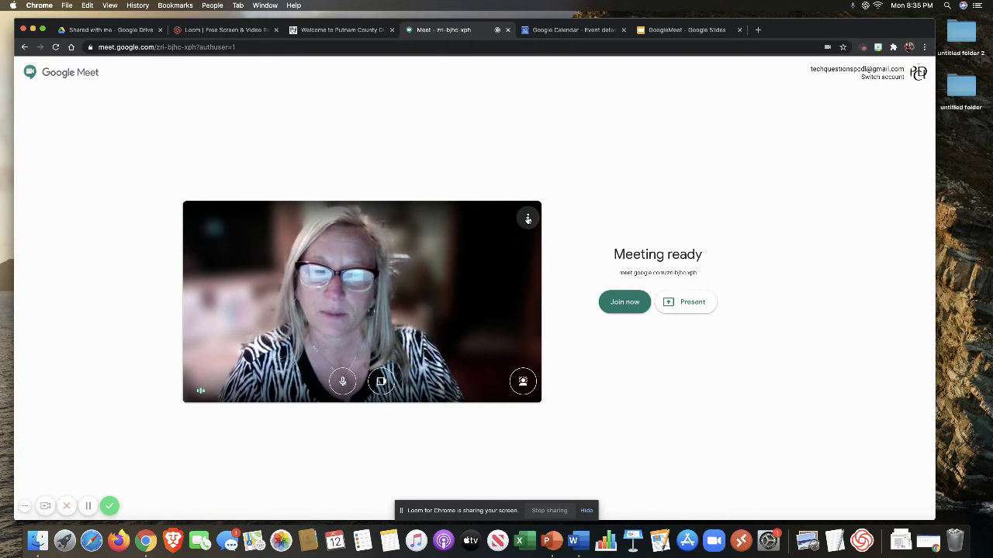
Review the audio and video settings from the meeting preview and close them.
click(527, 220)
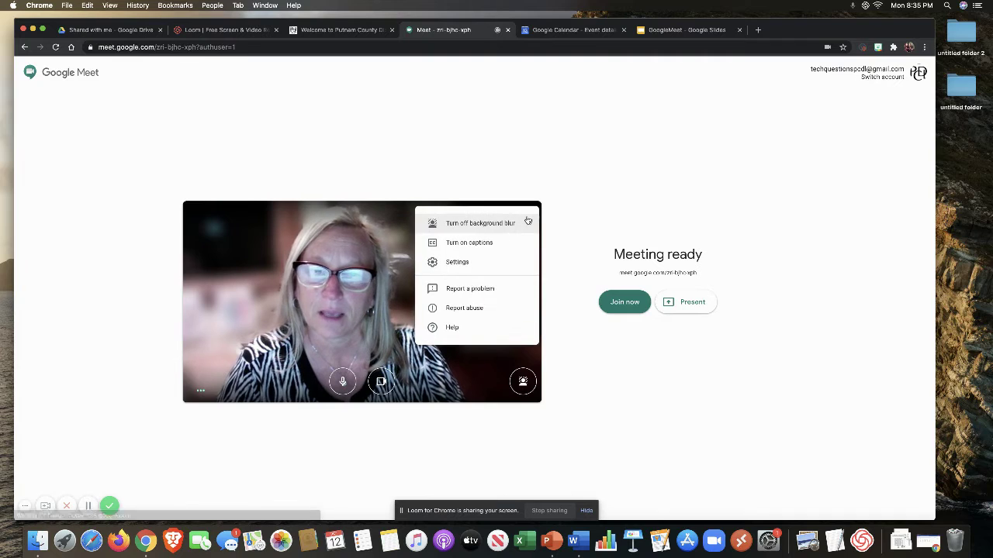
click(461, 264)
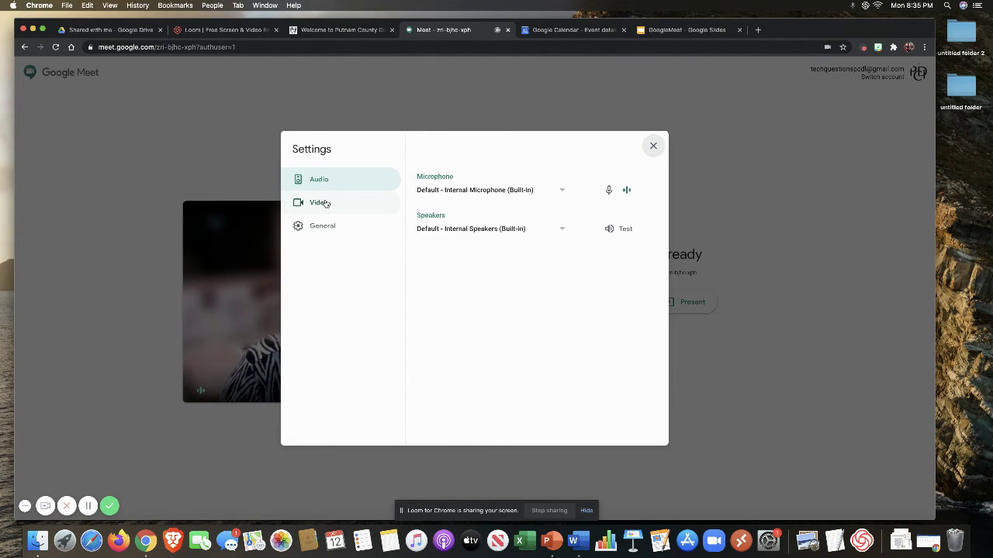
click(320, 203)
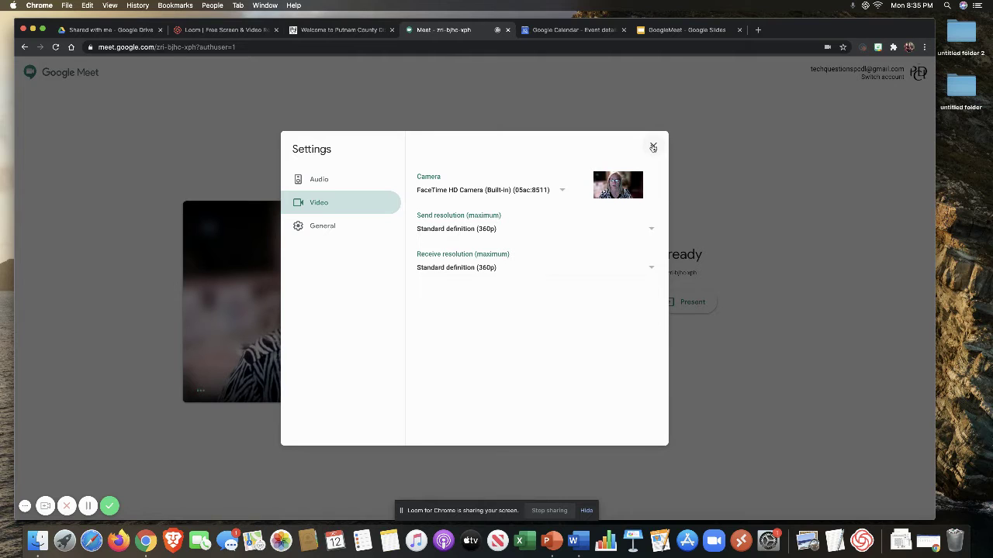
click(653, 147)
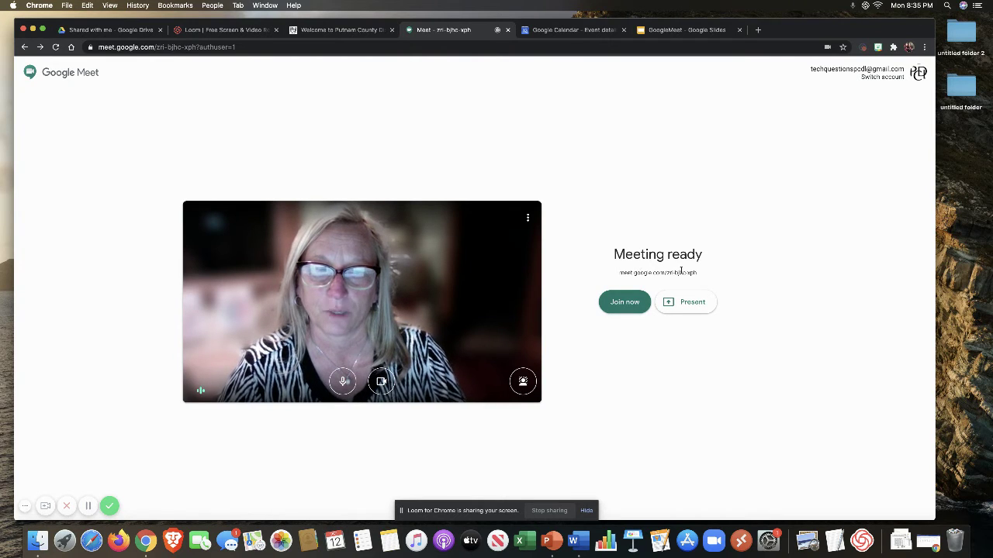
Join the meeting and dismiss the dialog for adding others.
click(628, 305)
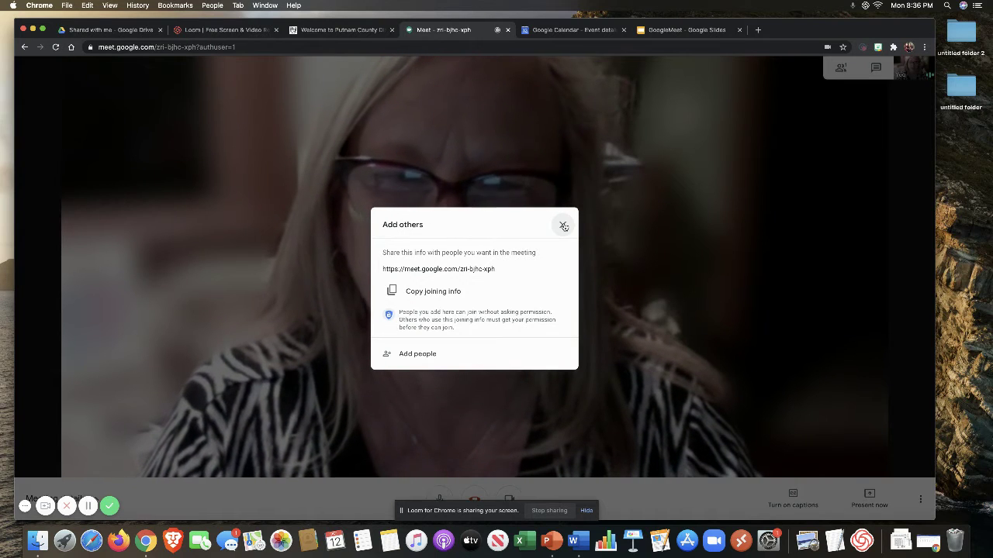
click(557, 229)
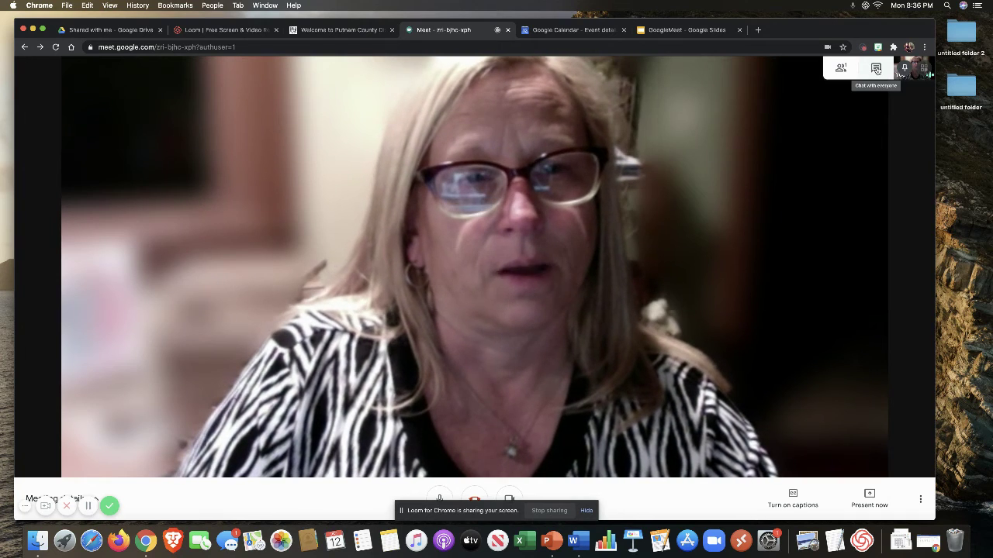
Look at the meeting's chat, close it, and show the participant list.
click(876, 69)
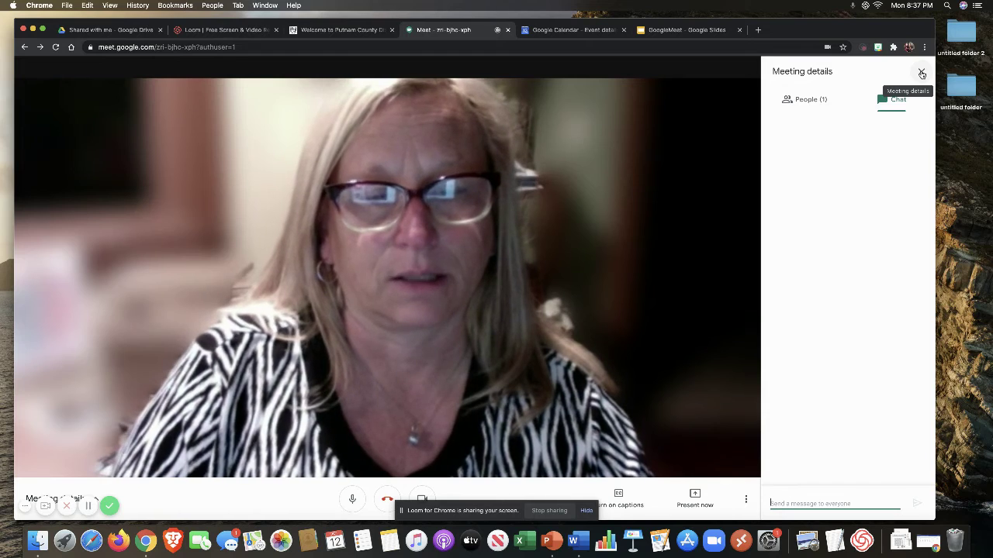
click(921, 72)
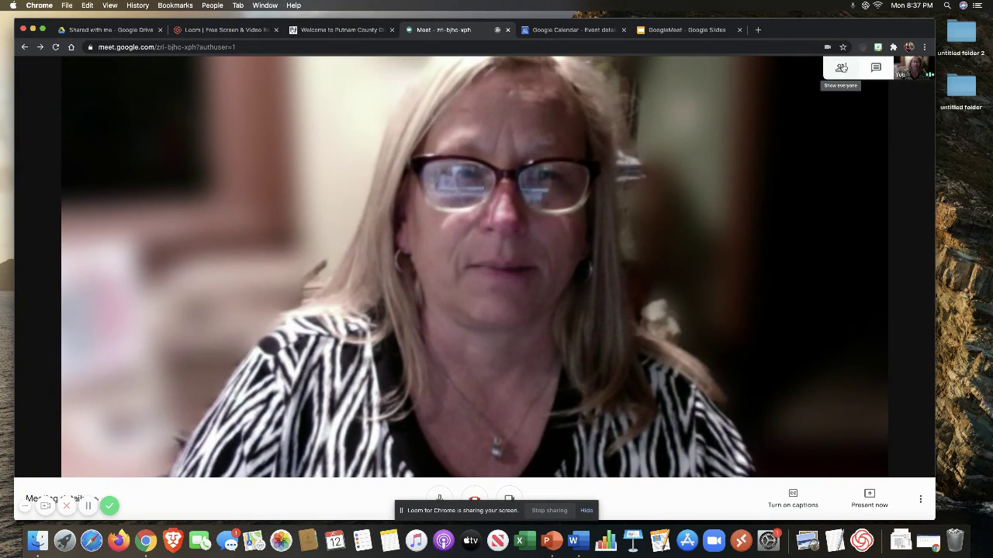
click(840, 68)
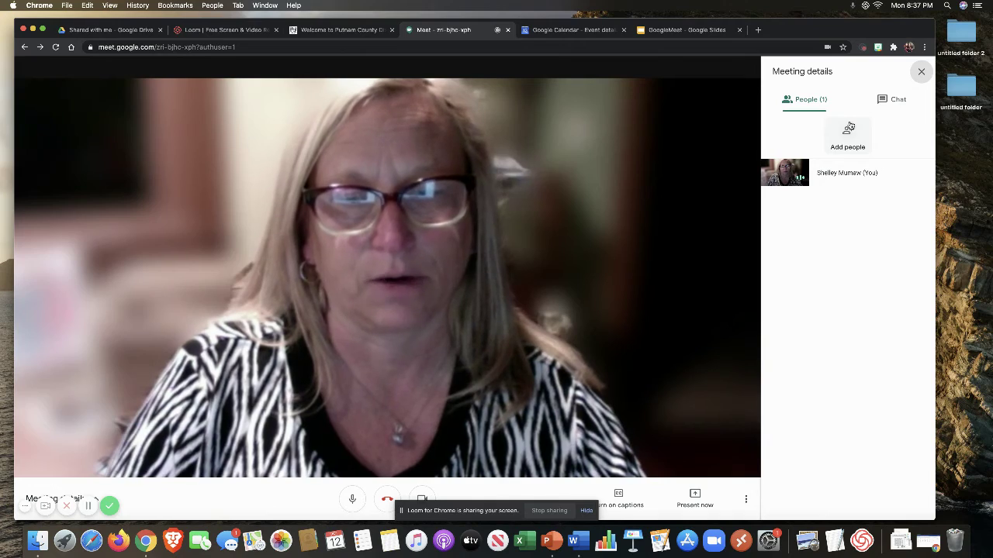
Turn on live captions for the meeting and switch them off again.
drag(783, 29, 836, 23)
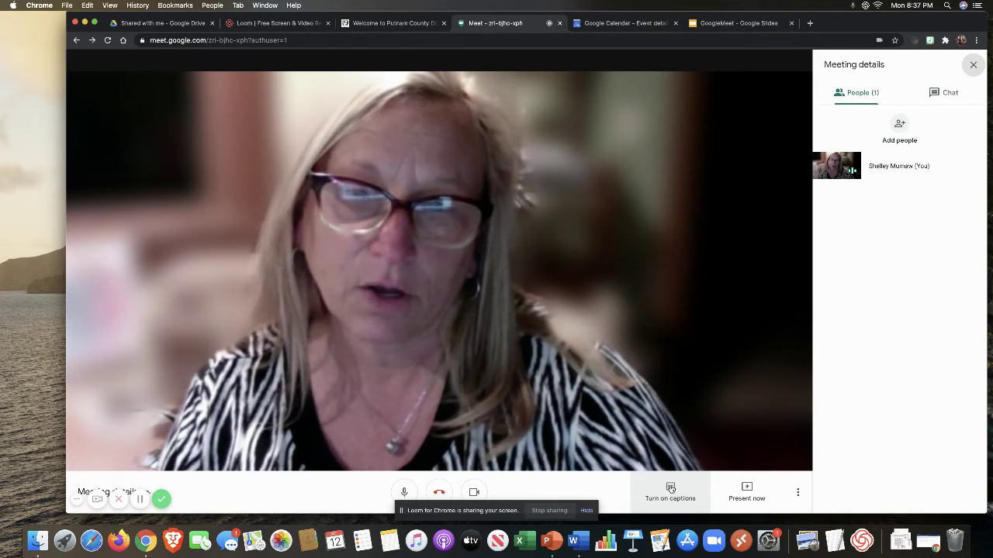
click(671, 488)
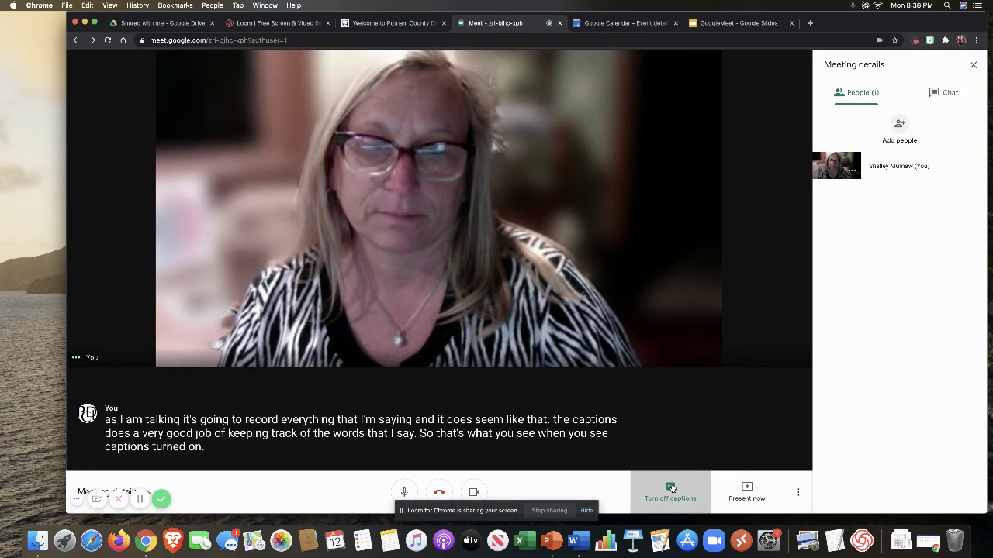
click(671, 489)
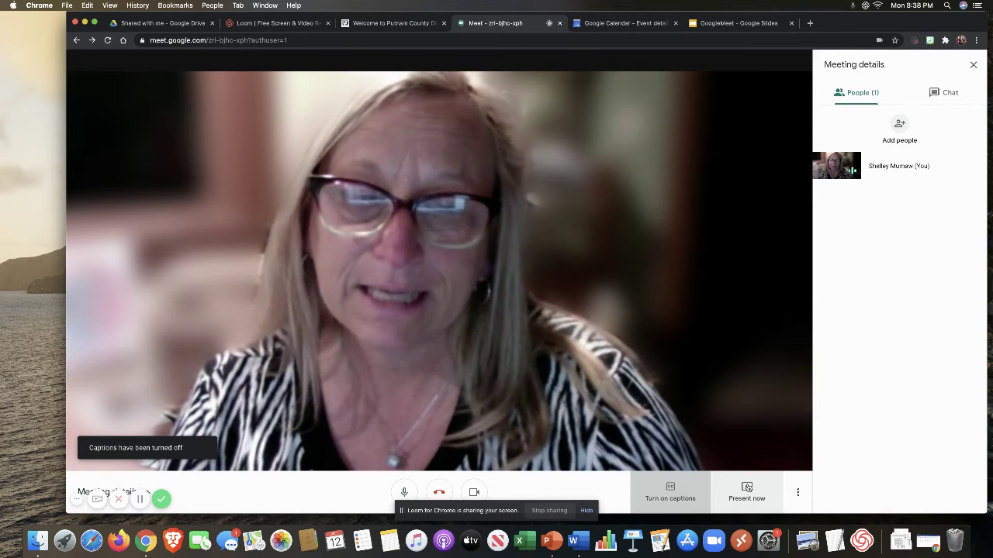
Present the Putnam County District Library website as a shared Chrome tab with audio.
click(746, 493)
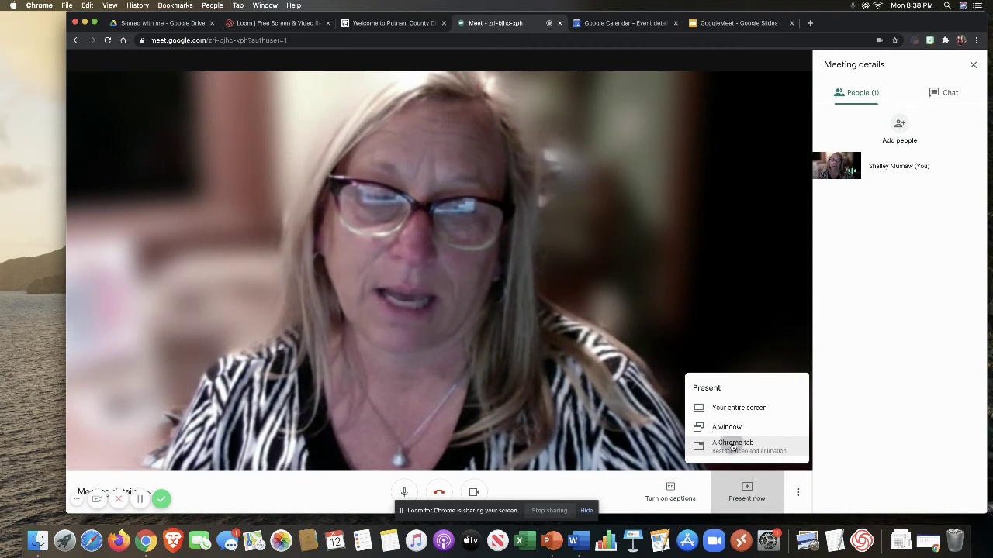
click(732, 447)
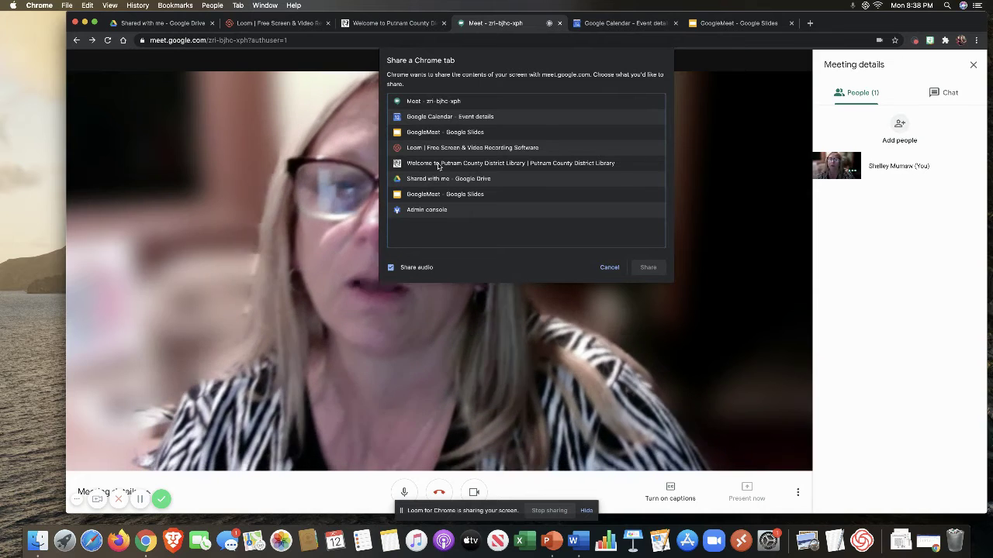
click(438, 165)
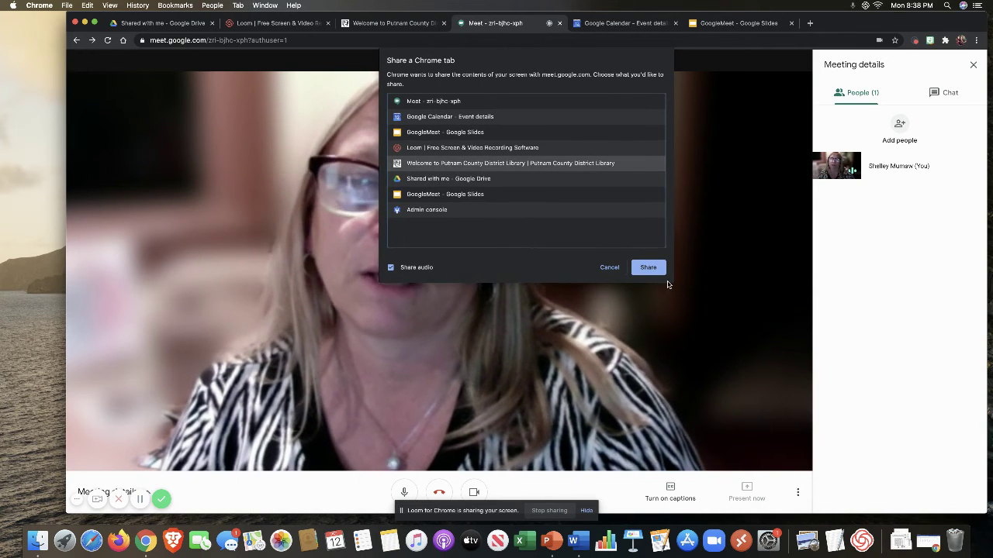
click(647, 267)
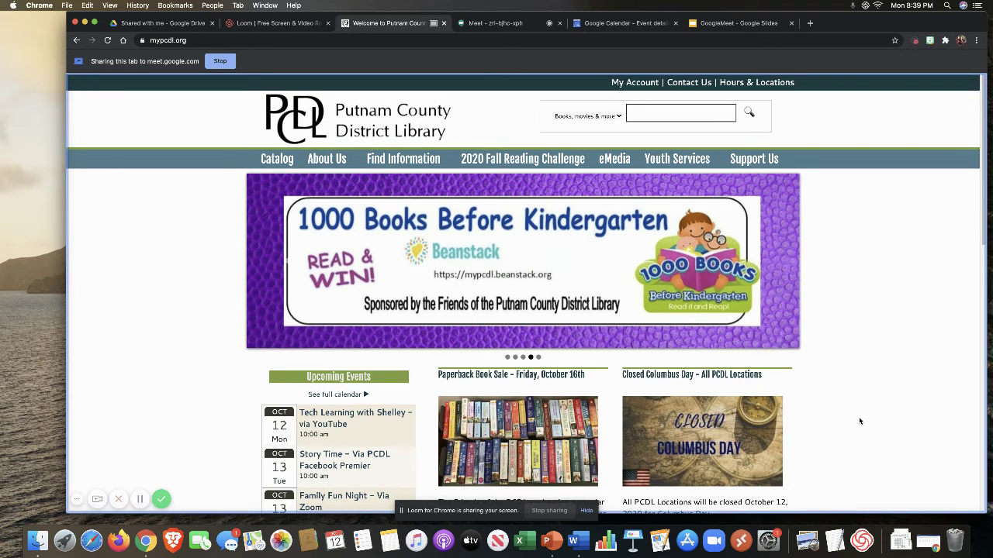
Browse the shared library home page for the audience and stop sharing the tab.
scroll(859, 422, down, 5)
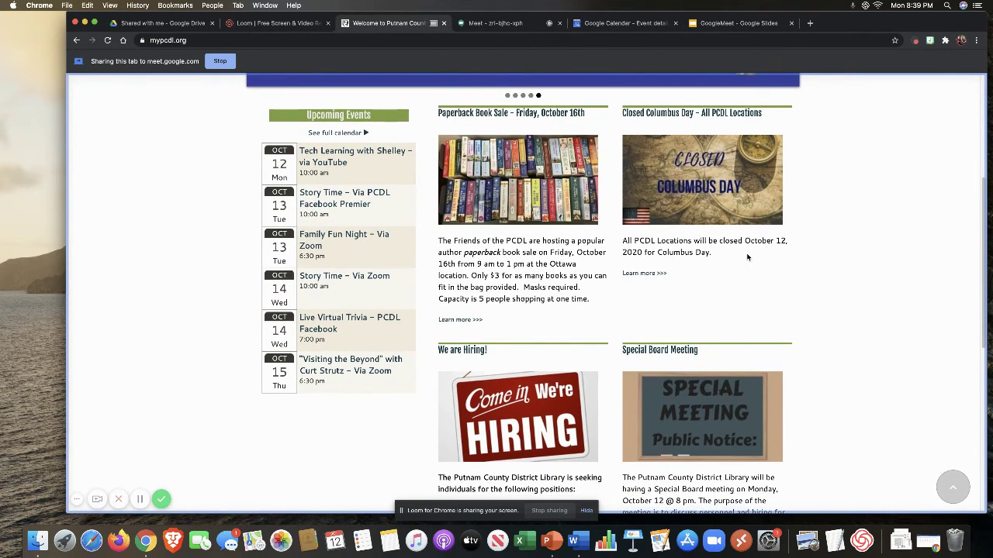
scroll(748, 256, up, 3)
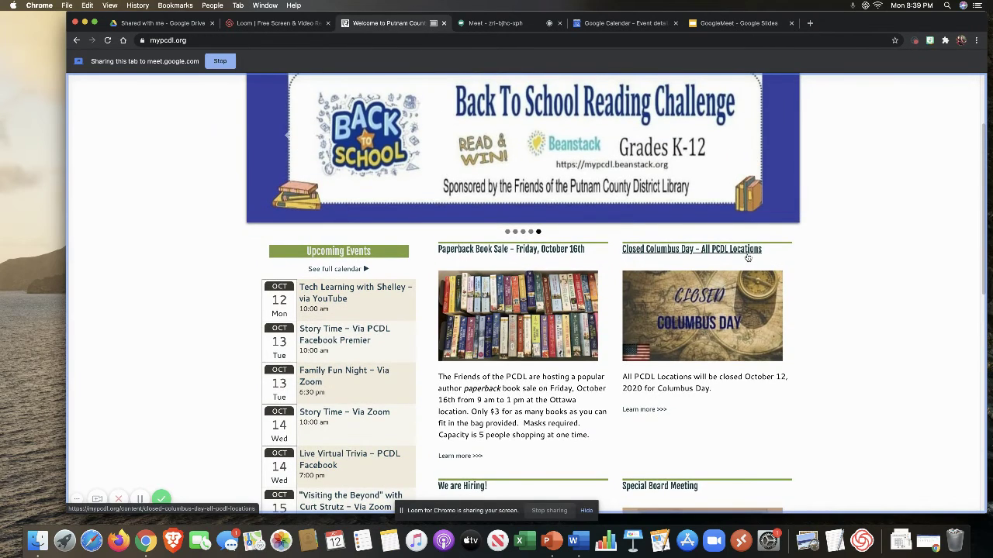
scroll(747, 257, up, 1)
scroll(748, 257, up, 2)
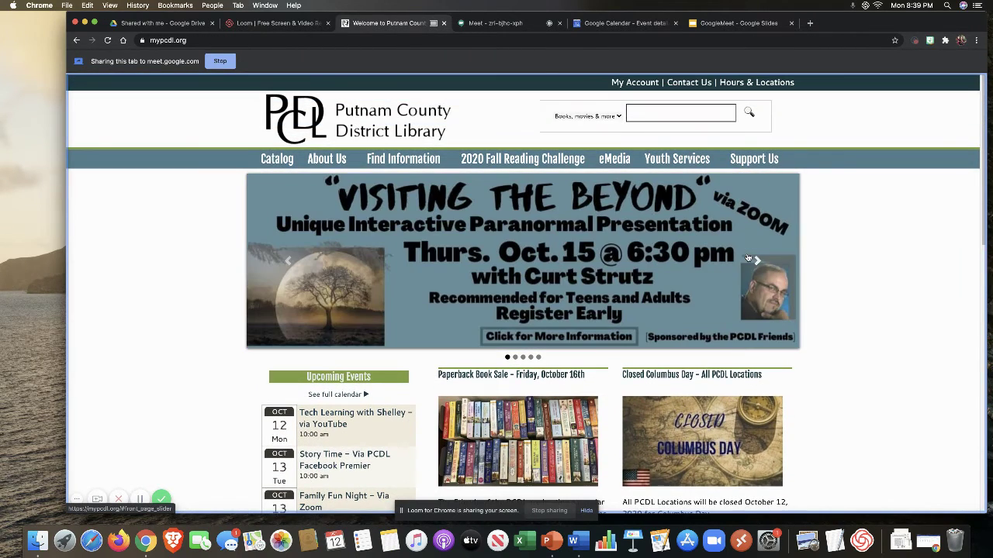
click(221, 62)
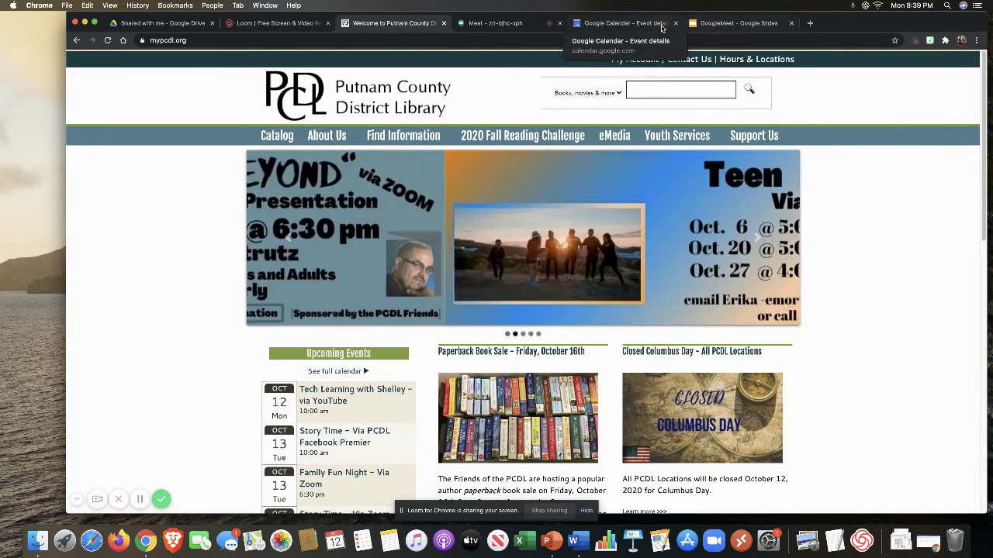
Return to the Google Meet meeting, show it in full screen, and exit full screen.
click(513, 25)
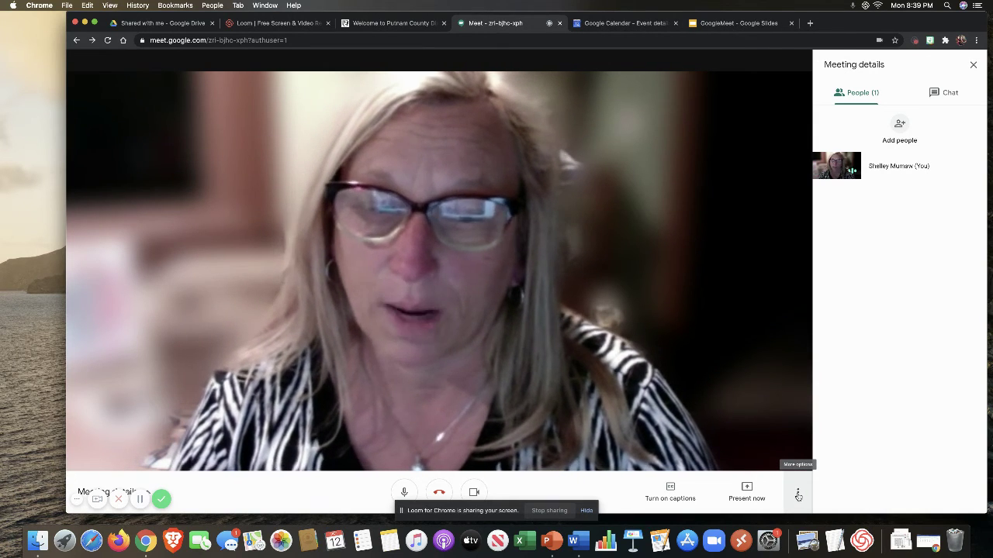
click(799, 496)
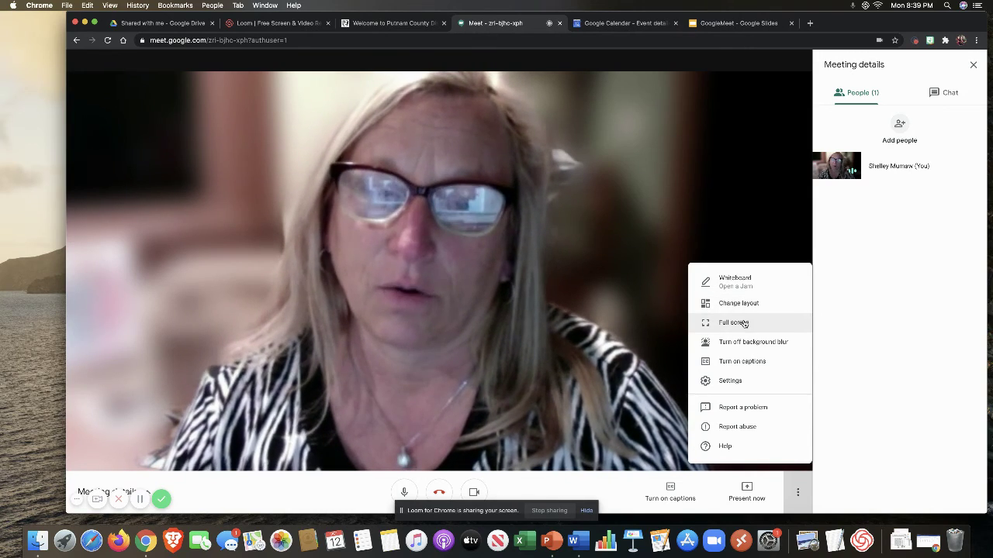
click(744, 323)
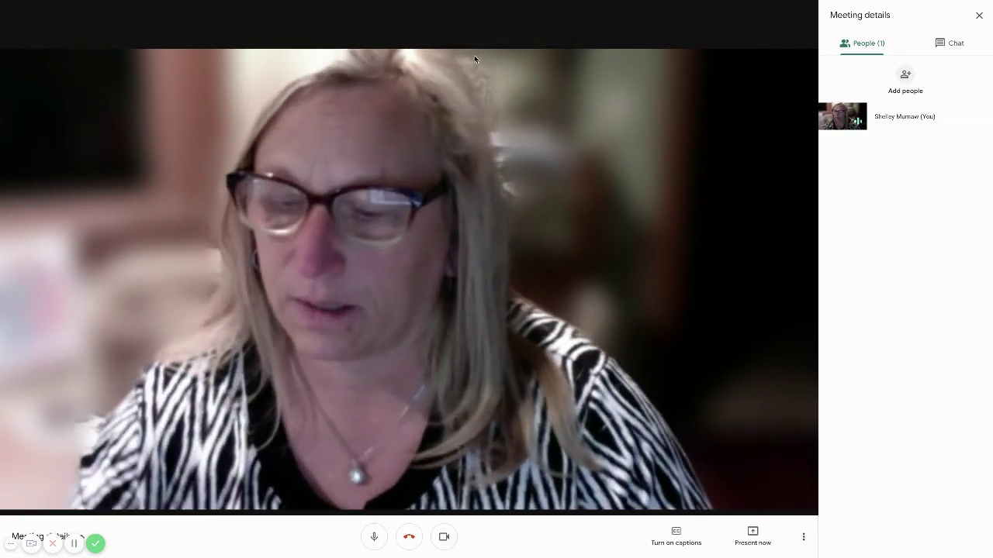
key(Escape)
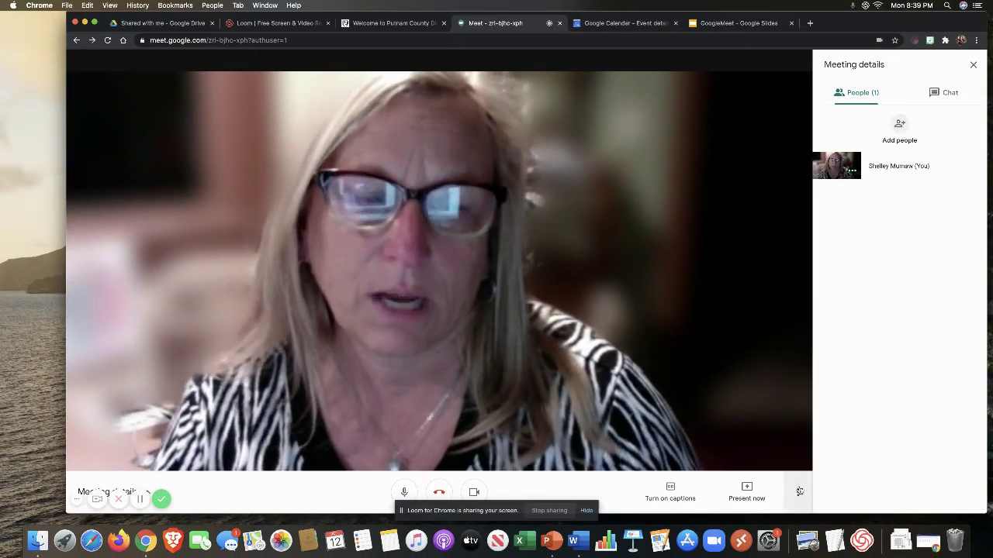
Turn off the background blur on the camera video in the meeting.
click(799, 492)
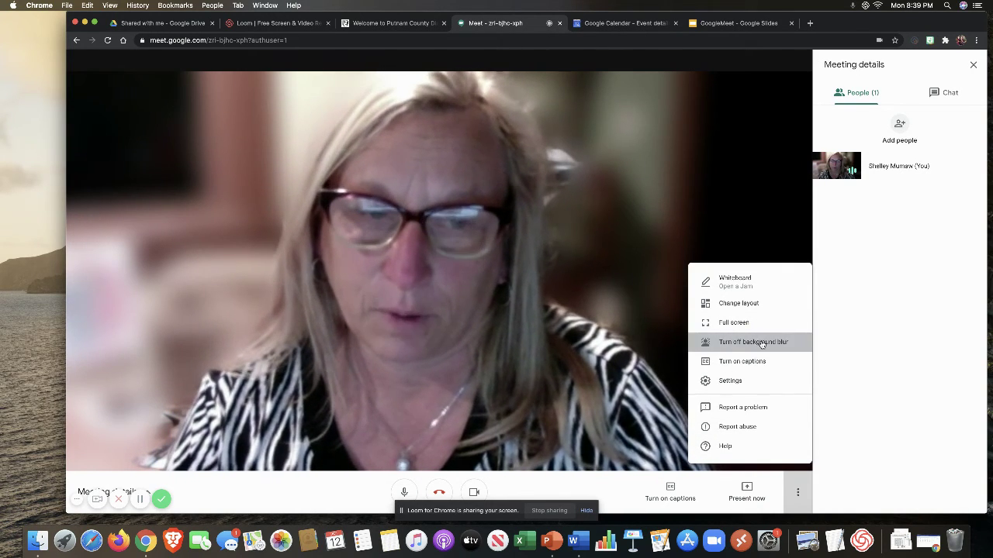
click(762, 342)
click(797, 492)
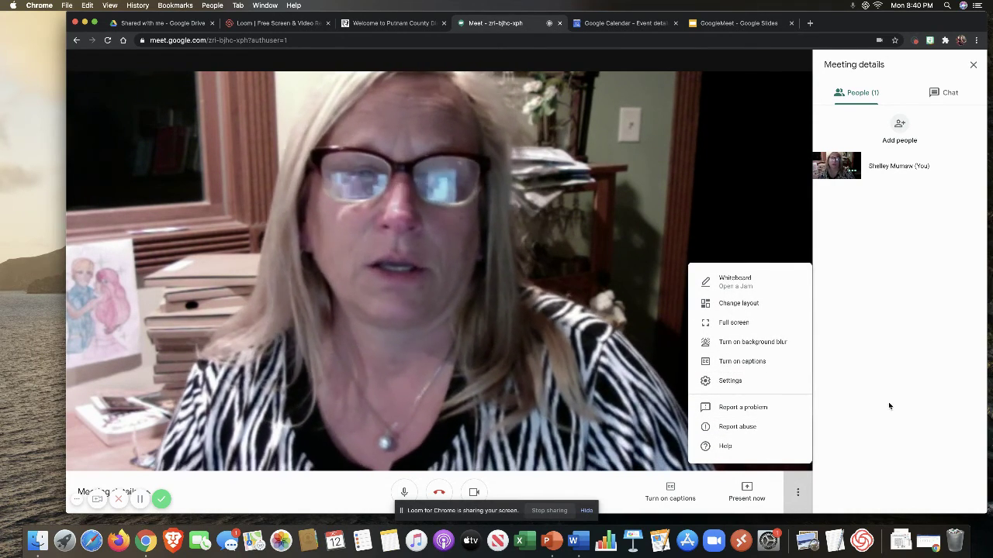
click(889, 446)
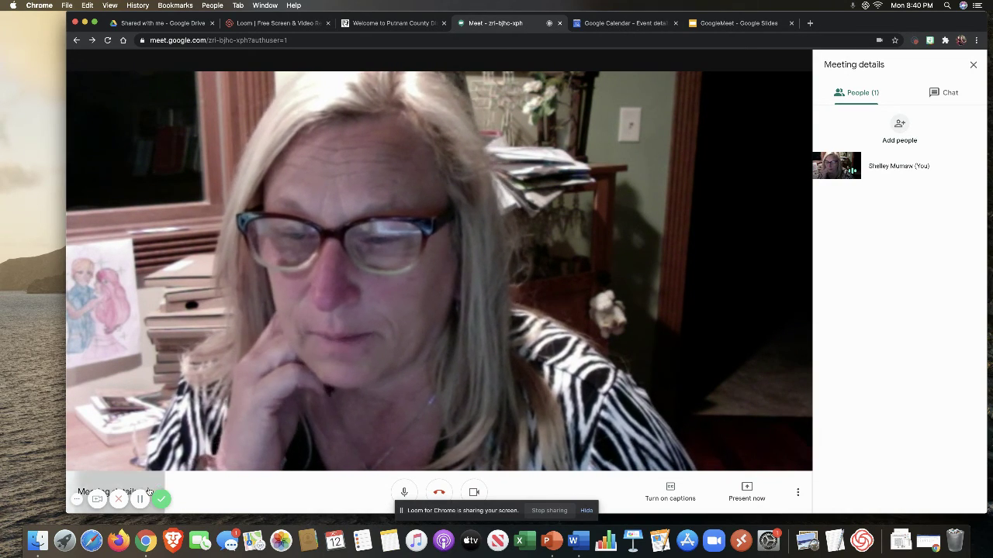
Look at the attachments section of the meeting details and close it.
click(149, 492)
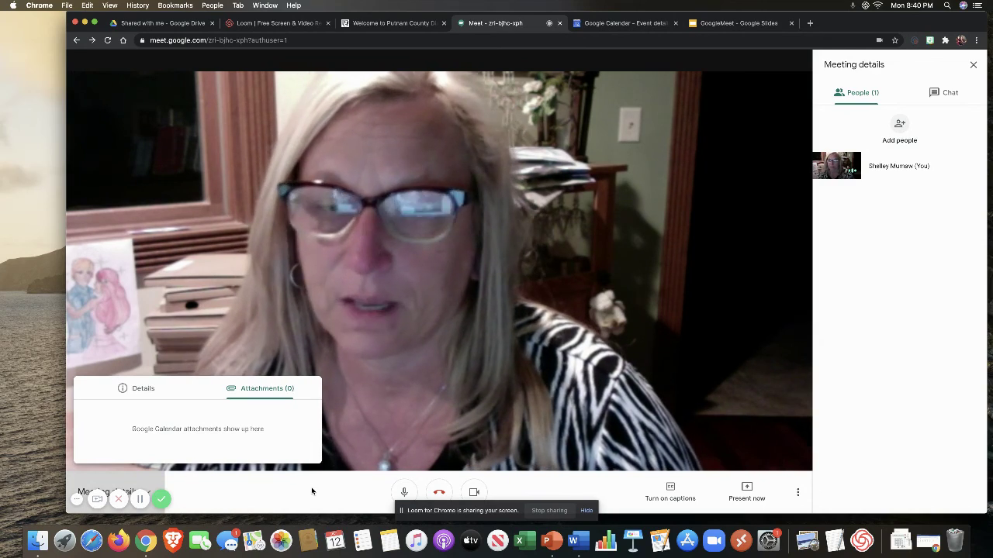
click(311, 491)
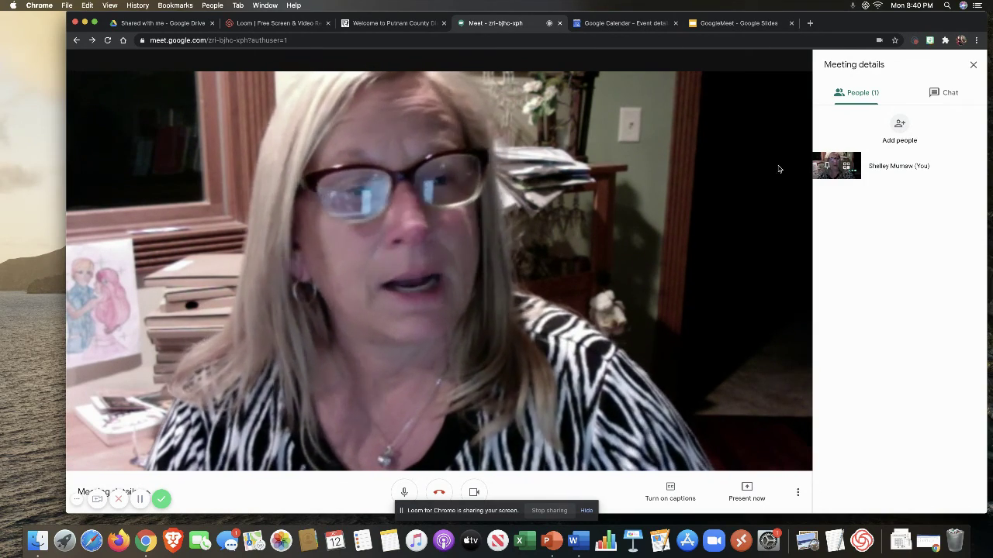